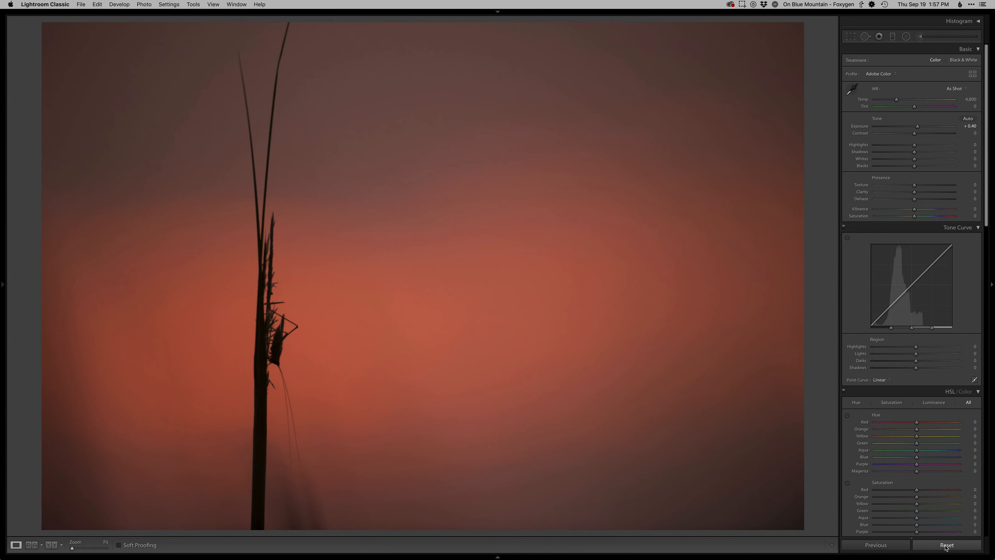
# - Reset the photo's develop settings, then set Exposure to +0.50, Blacks to −20 and the tone curve's Lights to +30
pyautogui.click(946, 546)
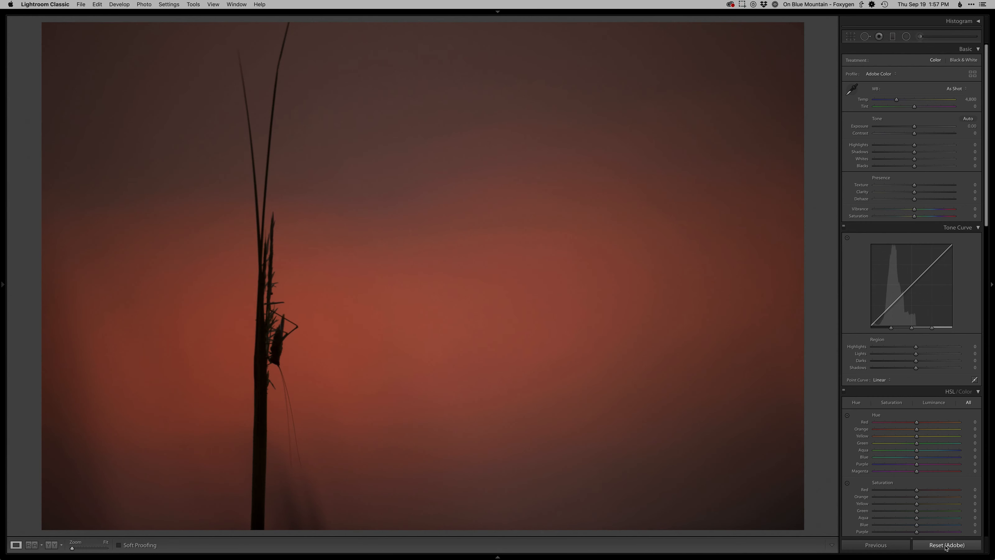
pyautogui.keyDown('shift'); pyautogui.click(946, 546); pyautogui.keyUp('shift')
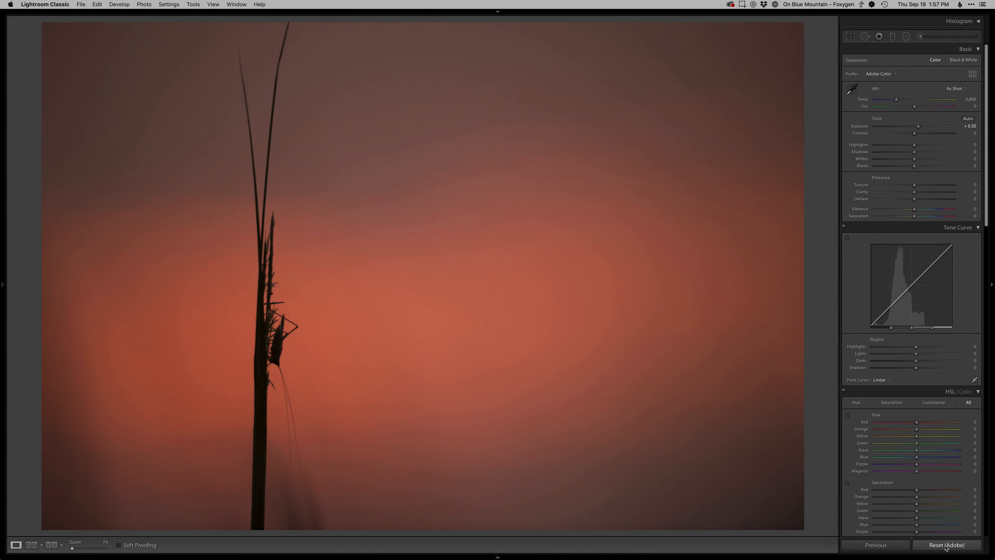
pyautogui.moveTo(915, 354); pyautogui.dragTo(928, 353)
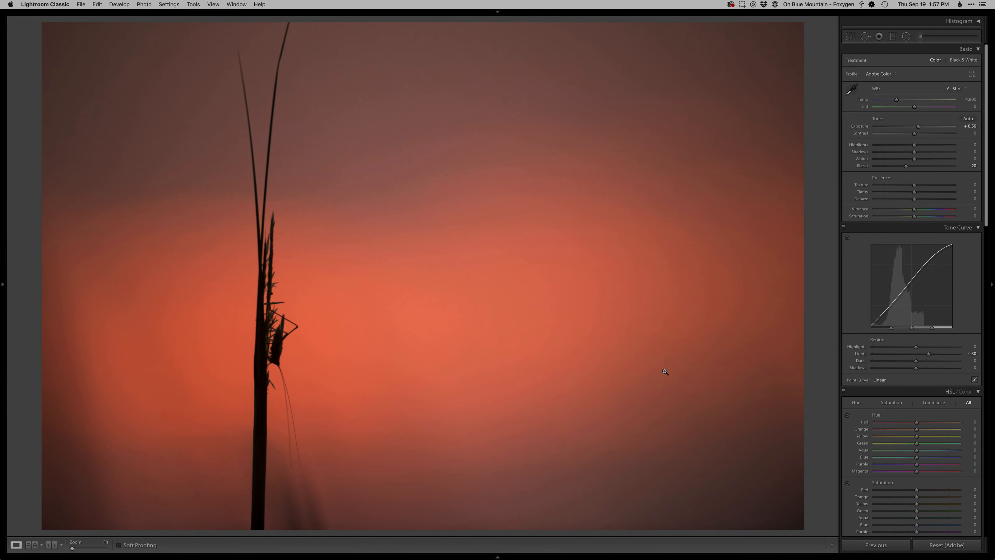
# - Enable lens profile corrections for the photo
pyautogui.scroll(-15, 893, 478)
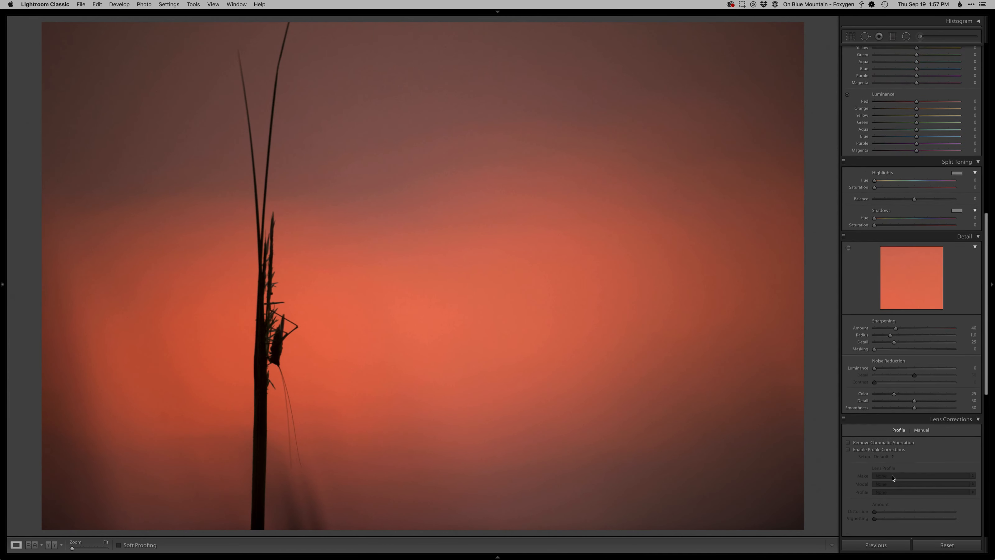
pyautogui.scroll(-3, 893, 478)
pyautogui.click(868, 383)
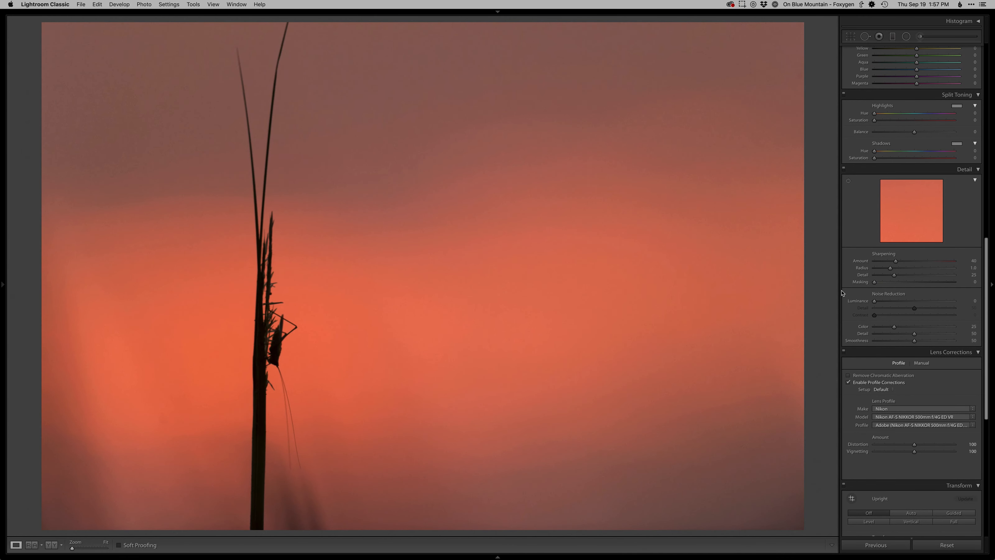
# - Crop the photo slightly tighter, rotate it to an angle of −0.74 and reposition the stem within the crop
pyautogui.press('r')
pyautogui.moveTo(441, 23)
pyautogui.mouseDown()
pyautogui.moveTo(438, 43)
pyautogui.moveTo(444, 31)
pyautogui.mouseUp()
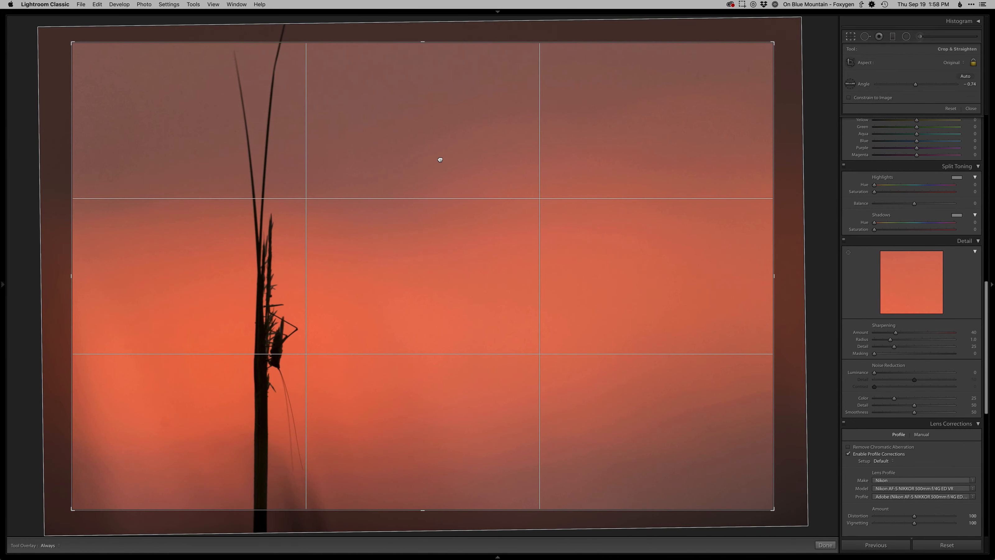
pyautogui.moveTo(440, 158); pyautogui.dragTo(450, 153)
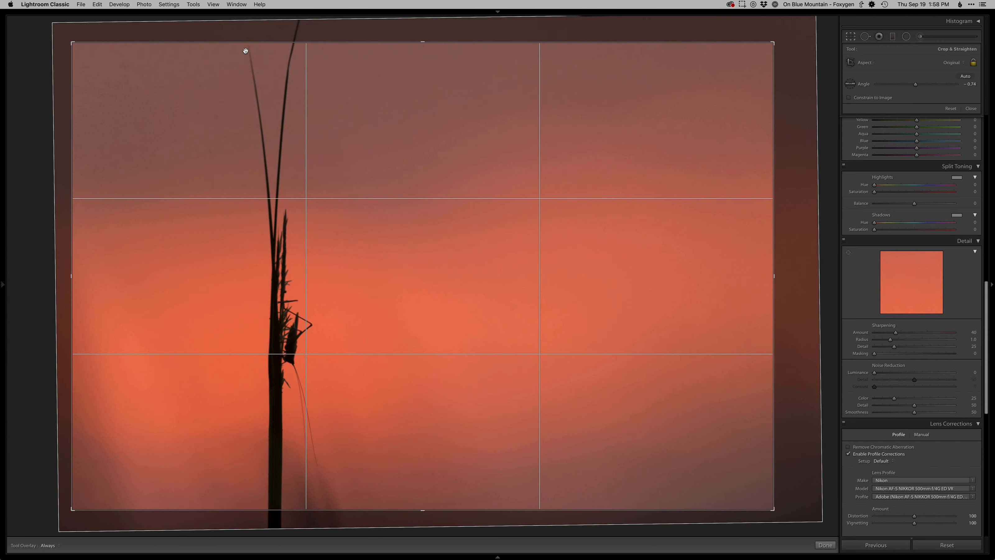
pyautogui.press('Return')
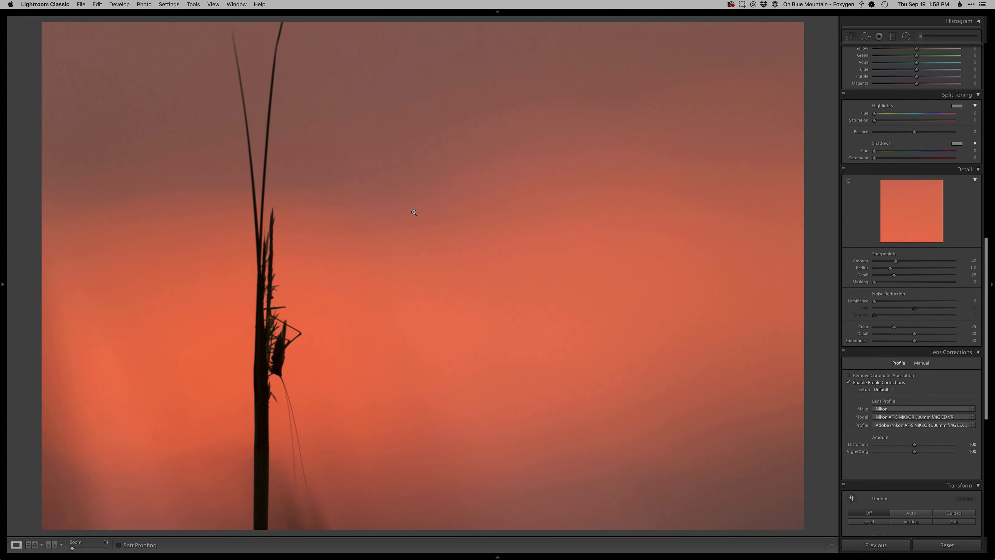
# - Apply the Light NR noise preset and briefly check the photo's camera settings overlay
pyautogui.moveTo(2, 217)
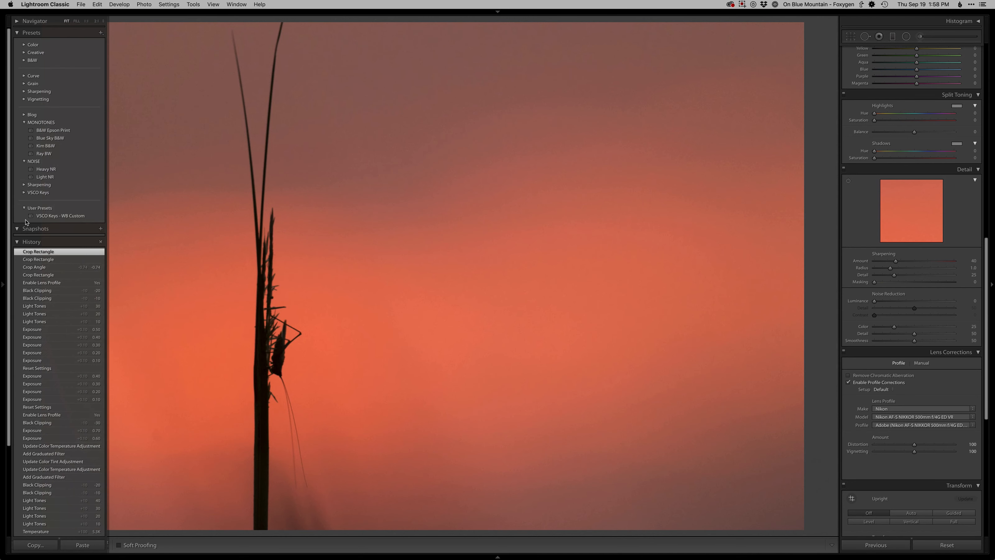
pyautogui.click(51, 177)
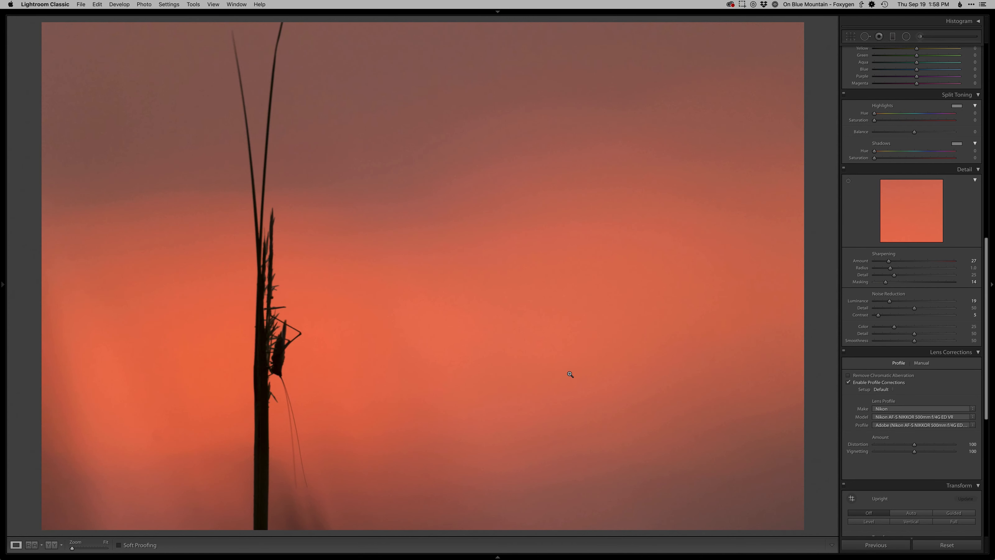
pyautogui.press('i')
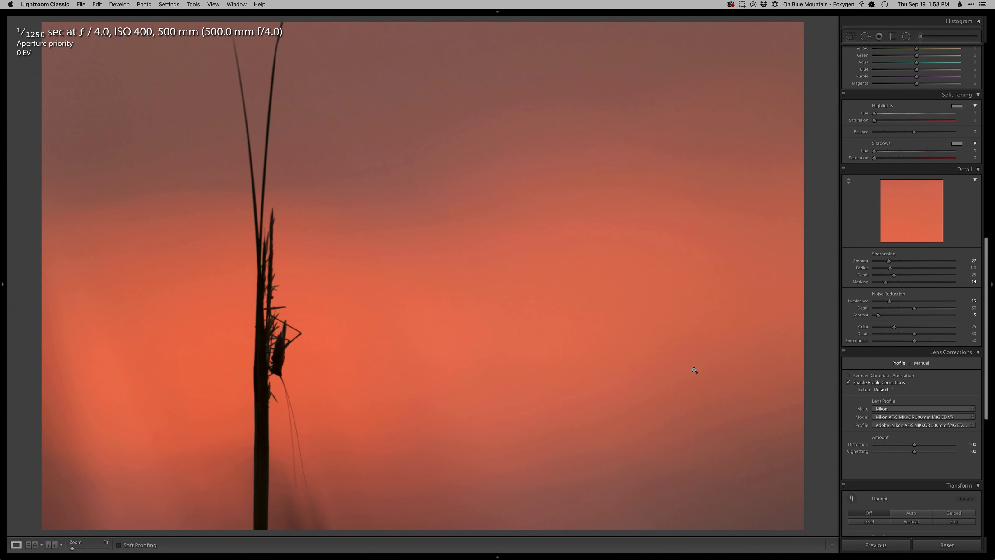
pyautogui.press('i')
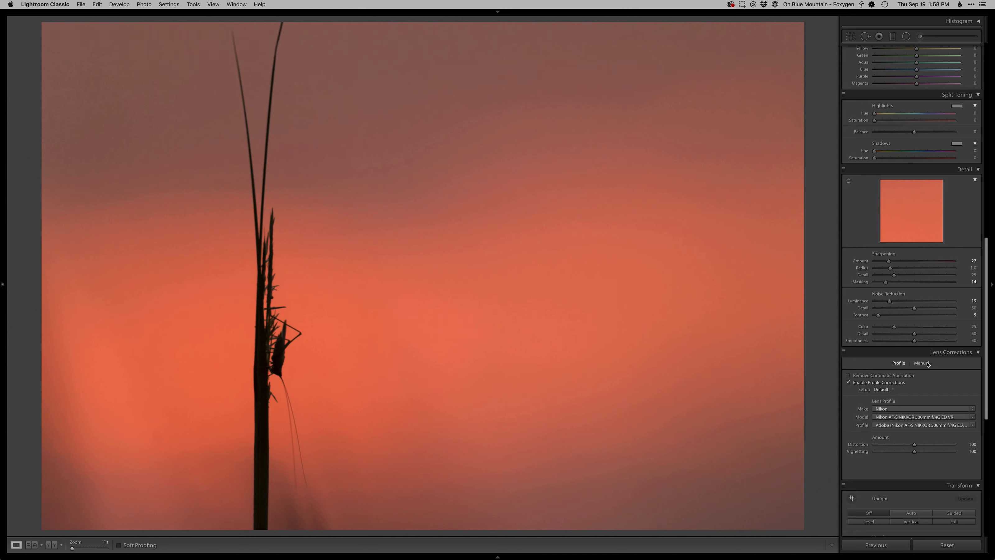
# - Raise the photo's overall Saturation to +9
pyautogui.scroll(10, 917, 193)
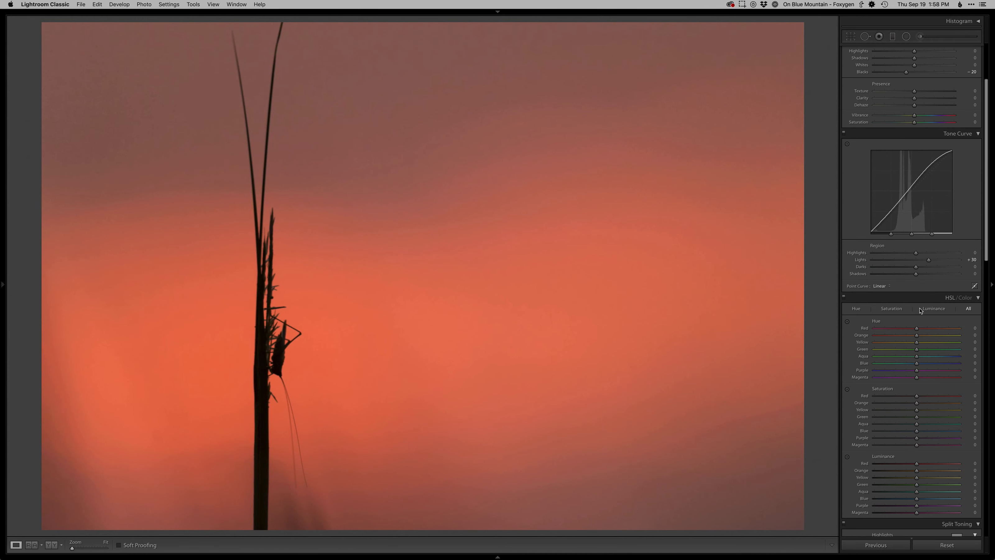
pyautogui.scroll(5, 915, 310)
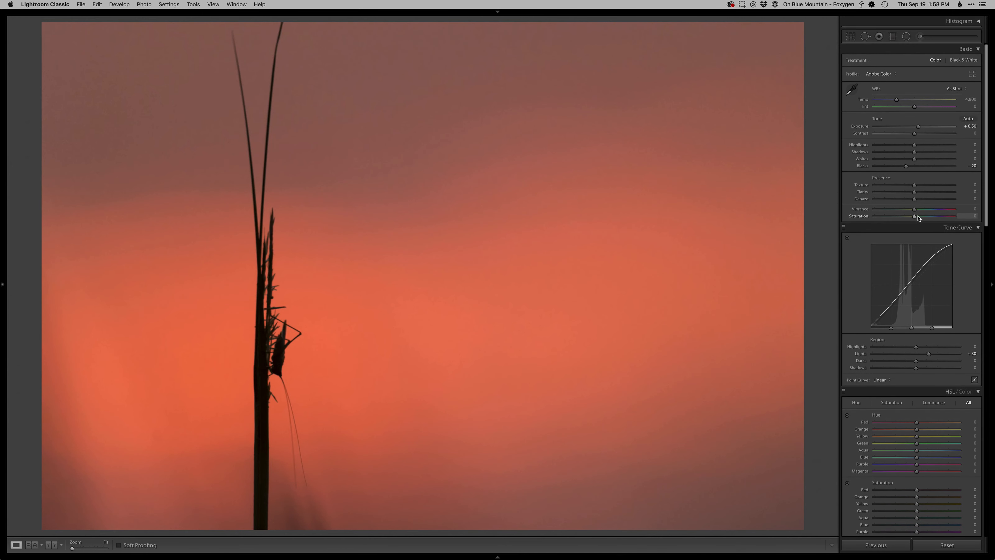
pyautogui.moveTo(917, 216); pyautogui.dragTo(922, 219)
# - Add a graduated filter rising from the bottom of the photo, with a cooler temperature and a slight magenta tint
pyautogui.press('m')
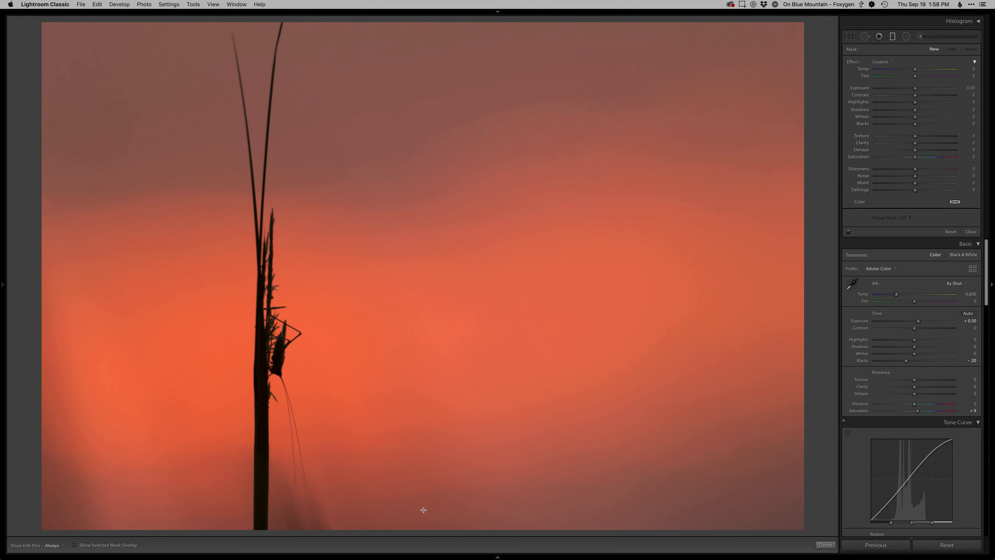
pyautogui.moveTo(422, 510); pyautogui.dragTo(422, 380)
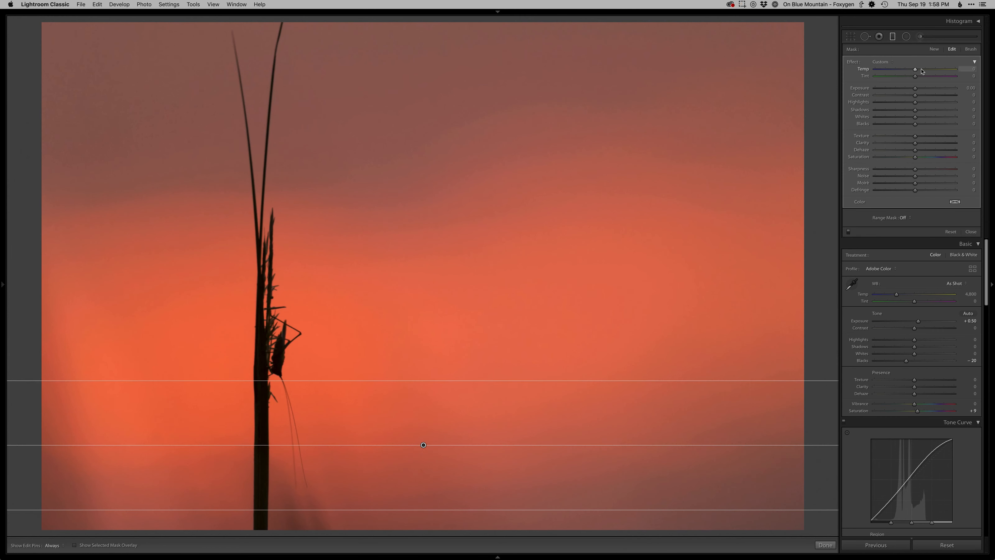
pyautogui.moveTo(920, 79); pyautogui.dragTo(913, 78)
# - Add a second graduated filter coming down from the top of the photo and adjust its temperature and tint
pyautogui.moveTo(436, 93); pyautogui.dragTo(435, 268)
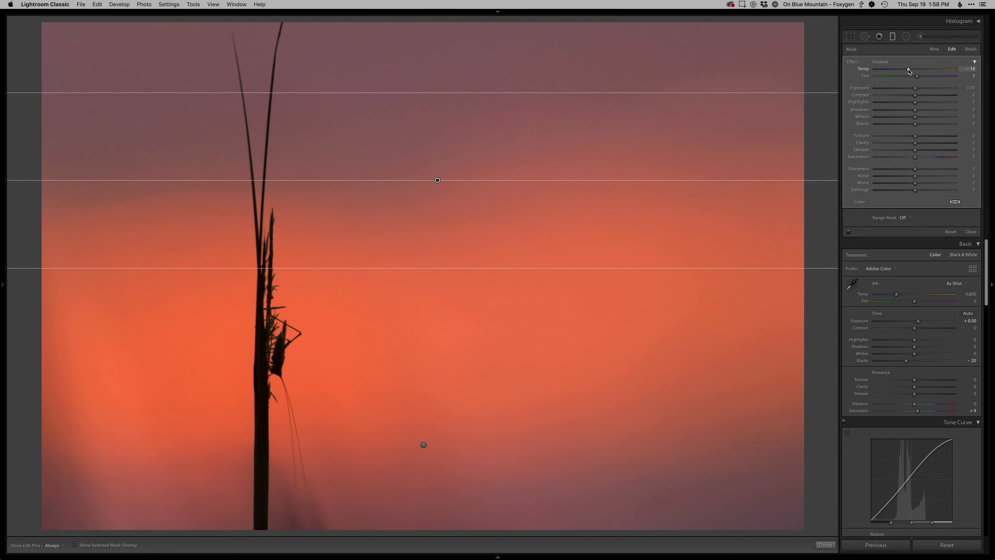
pyautogui.moveTo(909, 71); pyautogui.dragTo(917, 79)
pyautogui.press('m')
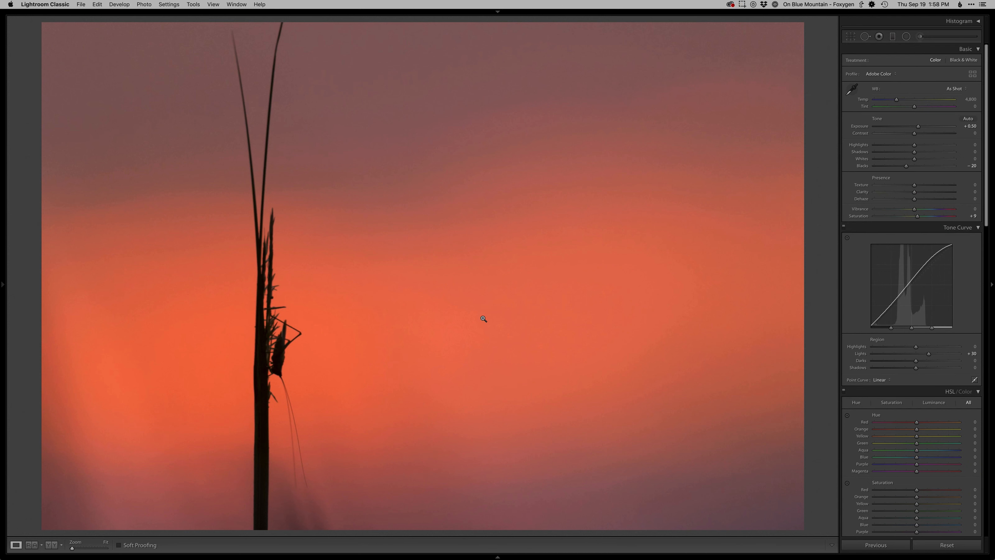
# - Open the photo in Photoshop and add an empty layer named Retouch above the background
pyautogui.press('super+e')
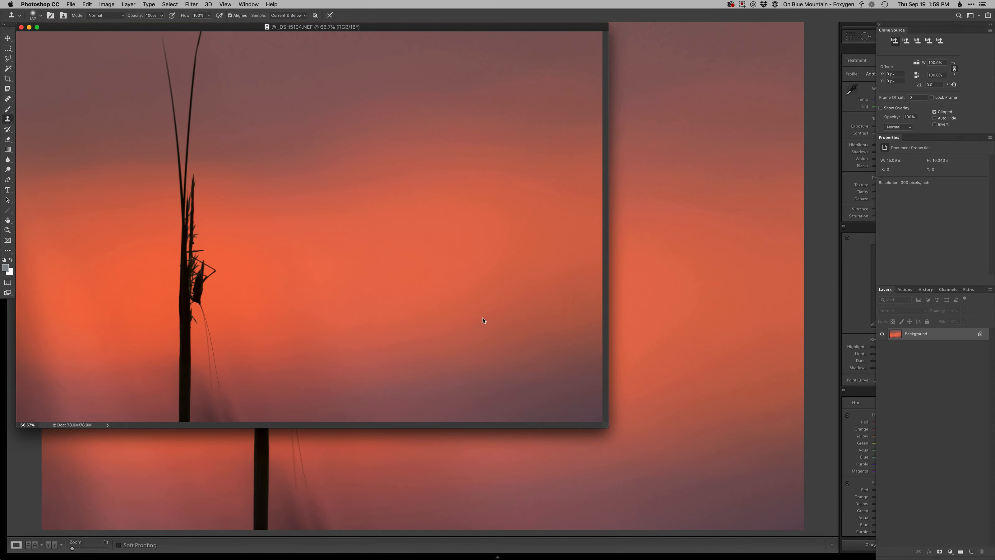
pyautogui.press('F2')
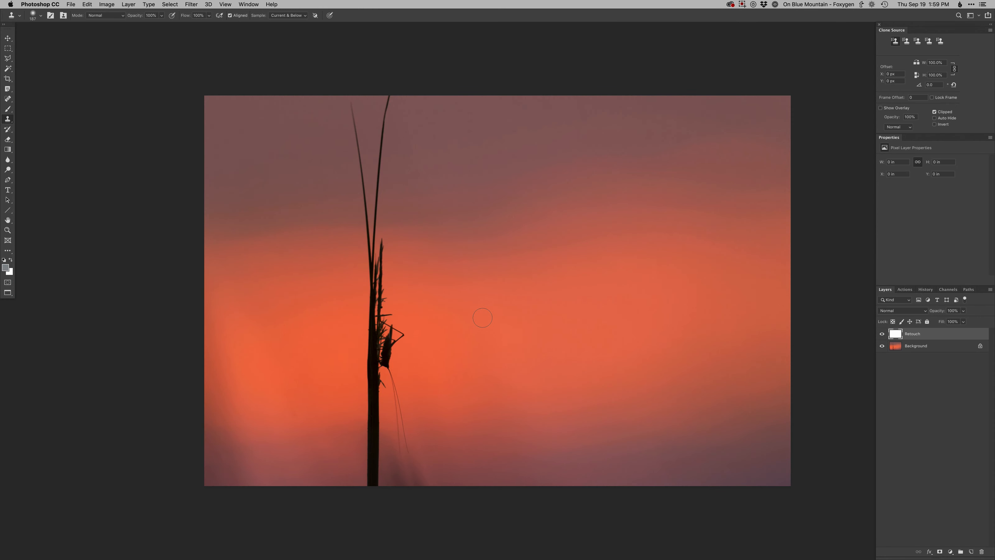
# - Clone smooth sunset tones over the dark blurred streak along the photo's lower-left edge and left of the stem
pyautogui.moveTo(282, 442)
pyautogui.mouseDown()
pyautogui.moveTo(292, 441)
pyautogui.moveTo(243, 466)
pyautogui.moveTo(229, 409)
pyautogui.mouseUp()
pyautogui.keyDown('alt'); pyautogui.click(254, 439); pyautogui.keyUp('alt')
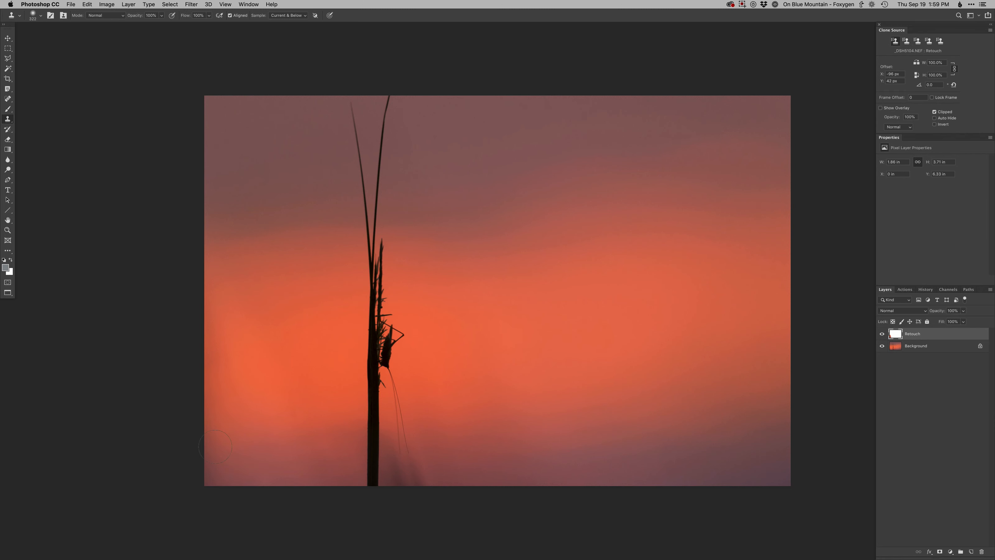
pyautogui.moveTo(307, 429); pyautogui.dragTo(280, 419)
pyautogui.keyDown('alt'); pyautogui.click(304, 414); pyautogui.keyUp('alt')
# - Clone out the dark blurred blade beside the stem's base, undoing the last unwanted stroke
pyautogui.moveTo(440, 455); pyautogui.dragTo(450, 455)
pyautogui.keyDown('alt'); pyautogui.click(437, 437); pyautogui.keyUp('alt')
pyautogui.click(395, 433)
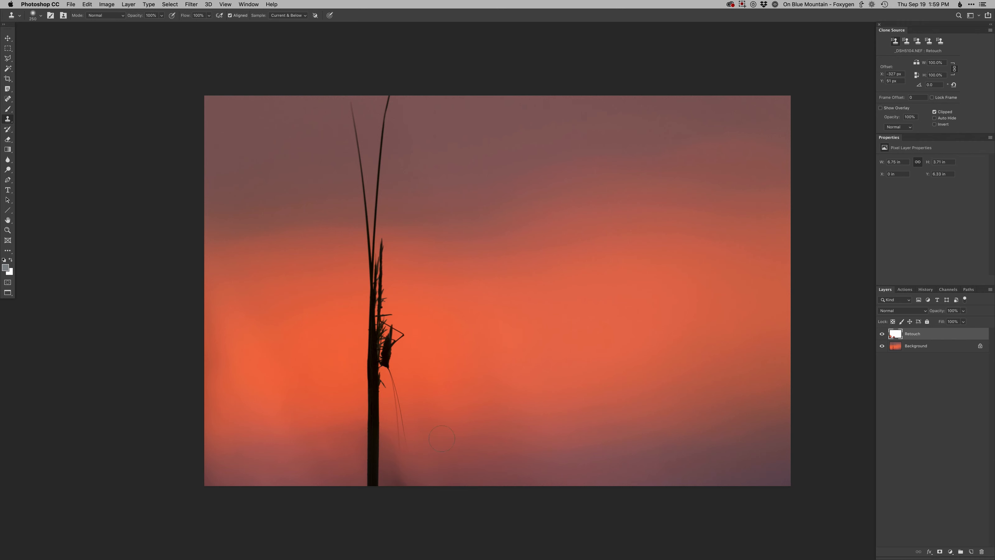
pyautogui.moveTo(401, 440); pyautogui.dragTo(406, 495)
pyautogui.keyDown('alt'); pyautogui.click(450, 449); pyautogui.keyUp('alt')
pyautogui.moveTo(409, 456); pyautogui.dragTo(394, 507)
pyautogui.press('super+z')
# - Add a layer mask to the Retouch layer and choose the 50 px hard round brush
pyautogui.keyDown('super'); pyautogui.click(397, 455); pyautogui.keyUp('super')
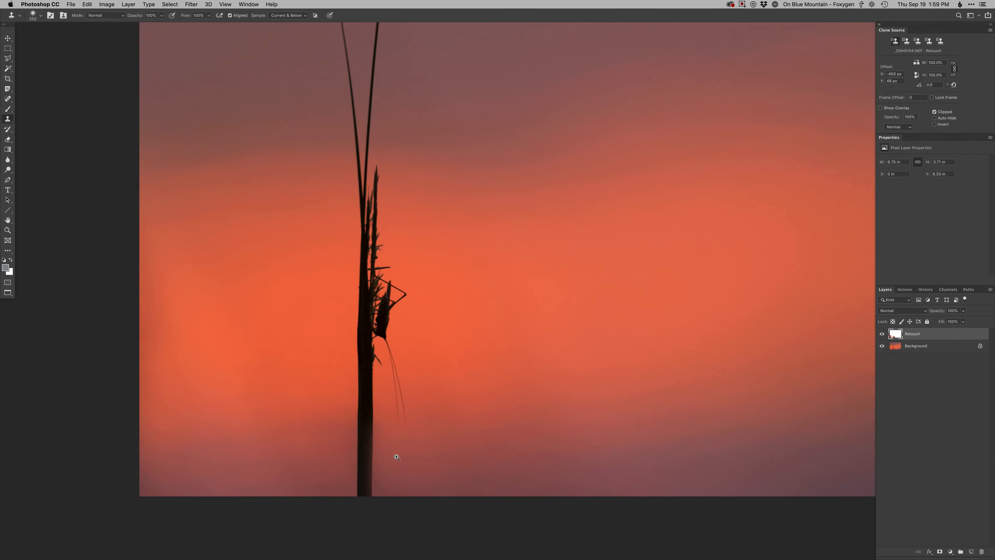
pyautogui.press('super+alt+m')
pyautogui.press('b')
pyautogui.rightClick(396, 415)
pyautogui.doubleClick(446, 451)
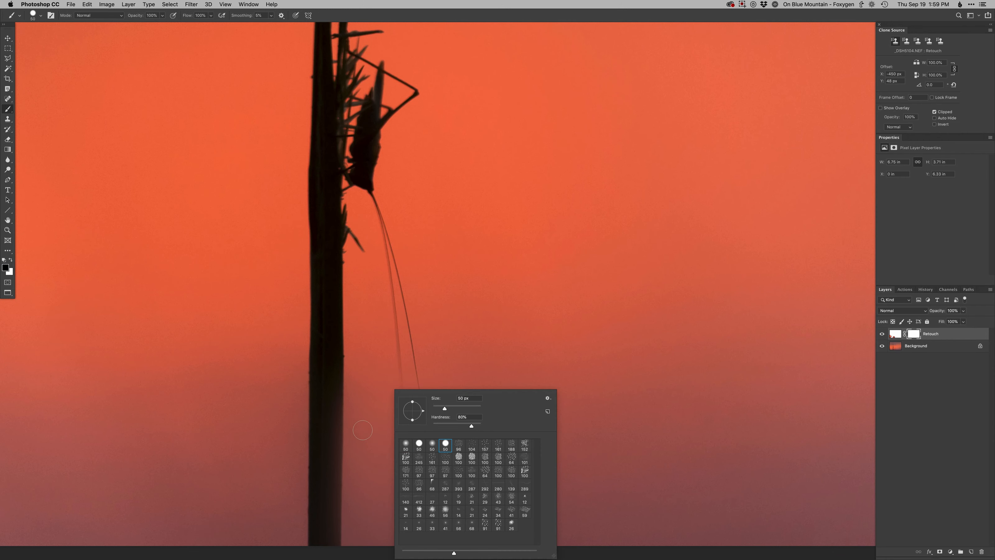
pyautogui.press('x')
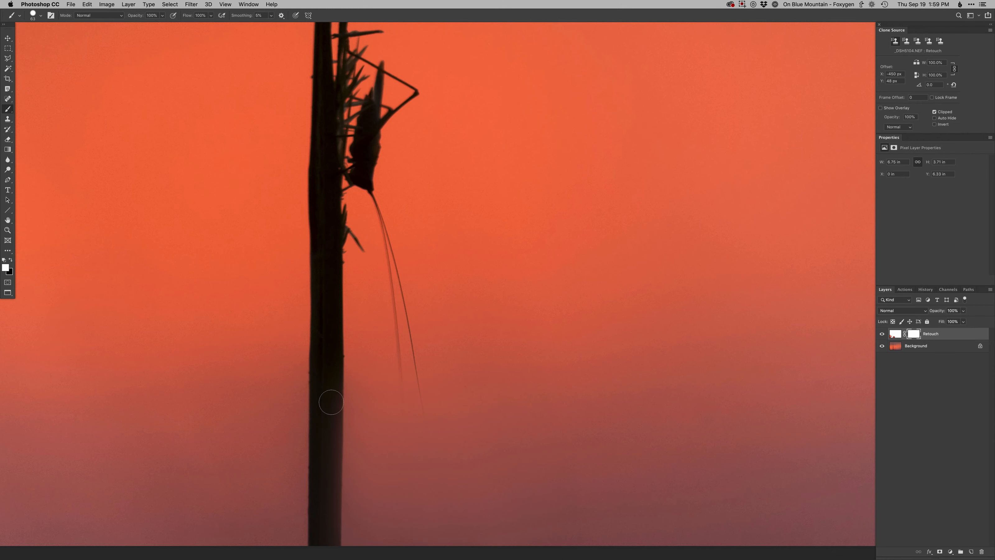
# - Paint black on the Retouch mask to restore the lower stem, and white beside its right edge to clean the overlap
pyautogui.press('x')
pyautogui.moveTo(335, 380); pyautogui.dragTo(337, 542)
pyautogui.press('x')
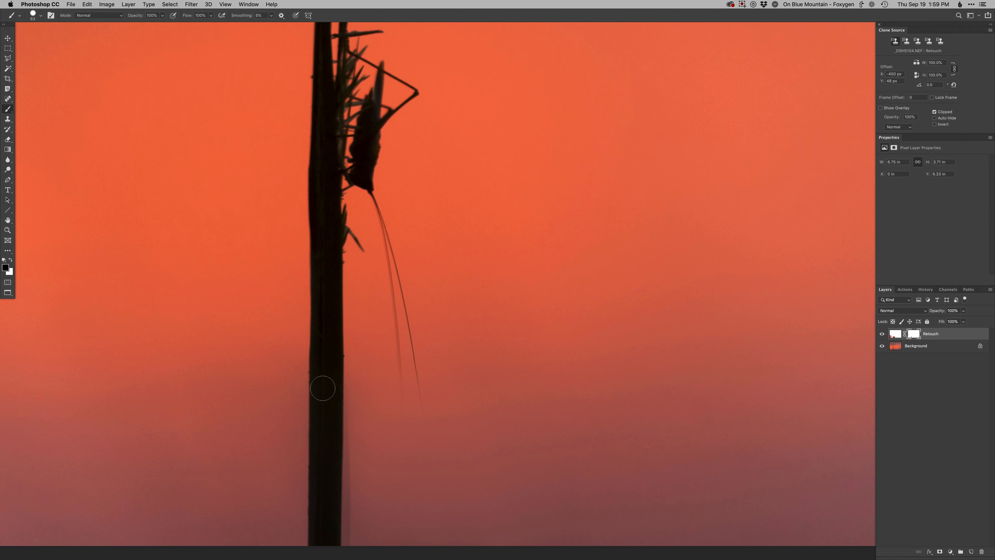
pyautogui.moveTo(349, 365); pyautogui.dragTo(338, 365)
pyautogui.moveTo(349, 447); pyautogui.dragTo(348, 547)
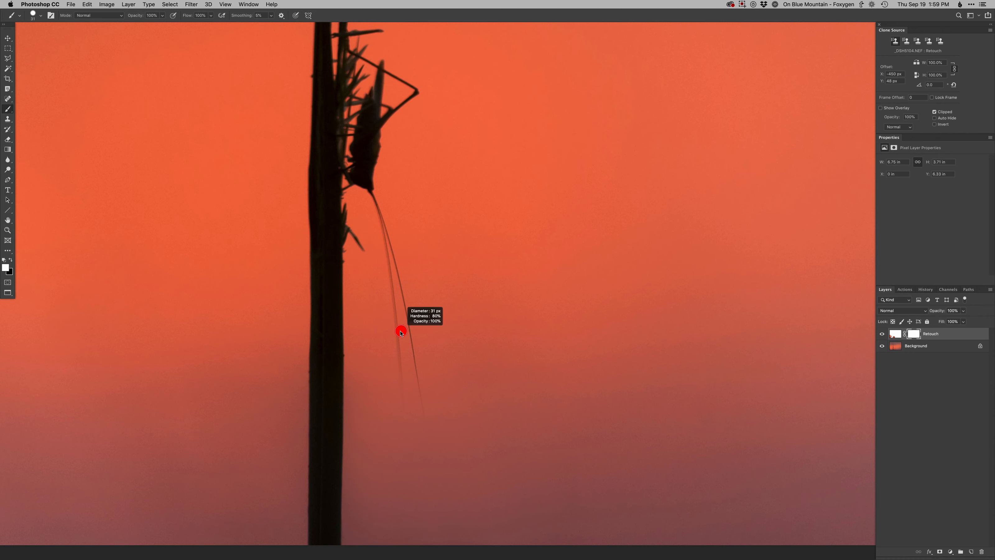
# - Paint black on the Retouch mask along both antennae to restore their faded tips
pyautogui.press('x')
pyautogui.moveTo(400, 374); pyautogui.dragTo(406, 476)
pyautogui.moveTo(419, 390); pyautogui.dragTo(428, 433)
pyautogui.moveTo(407, 323); pyautogui.dragTo(432, 460)
# - Paint white with a smaller brush around the antenna tips to hide the dark halos, then apply the layer mask
pyautogui.press('[')
pyautogui.press('x')
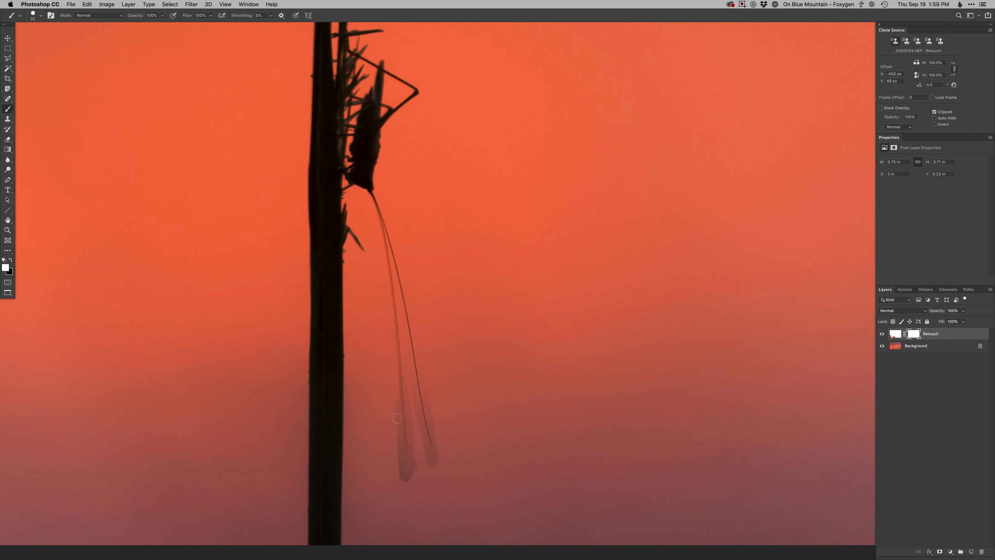
pyautogui.moveTo(397, 418)
pyautogui.mouseDown()
pyautogui.moveTo(400, 466)
pyautogui.moveTo(413, 446)
pyautogui.mouseUp()
pyautogui.moveTo(398, 463)
pyautogui.mouseDown()
pyautogui.moveTo(405, 475)
pyautogui.moveTo(413, 464)
pyautogui.mouseUp()
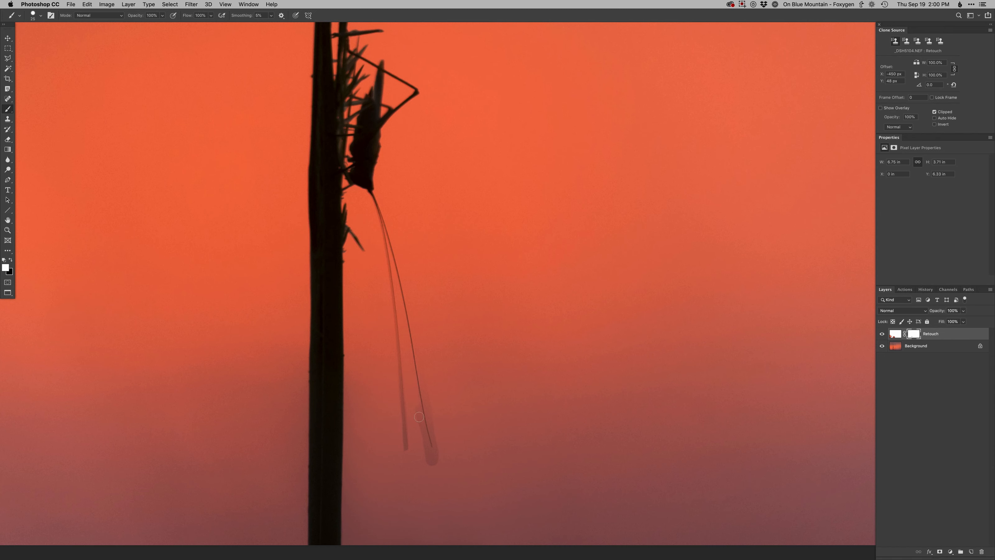
pyautogui.moveTo(421, 431)
pyautogui.mouseDown()
pyautogui.moveTo(429, 457)
pyautogui.moveTo(421, 438)
pyautogui.mouseUp()
pyautogui.moveTo(428, 453); pyautogui.dragTo(434, 457)
pyautogui.press('Delete')
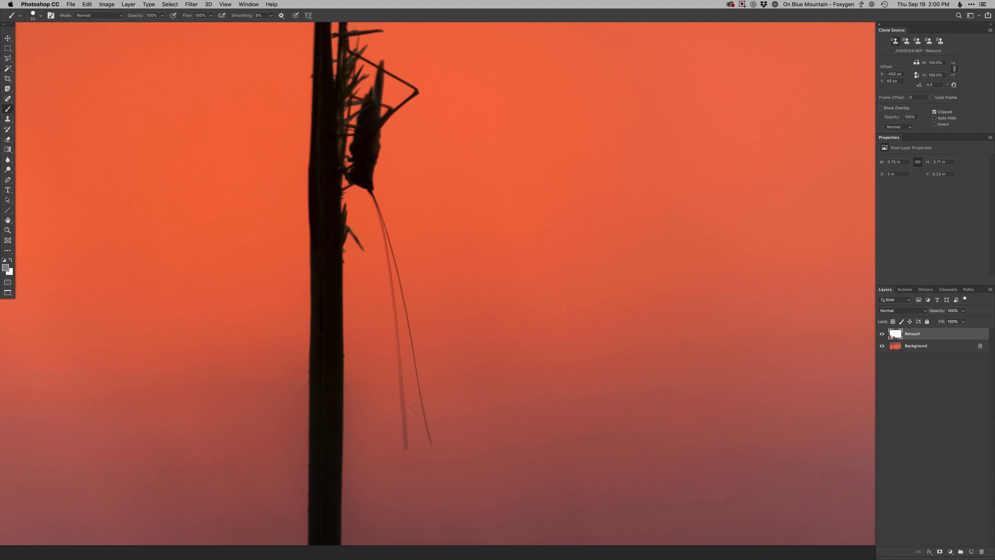
pyautogui.press('super+z')
pyautogui.rightClick(386, 400)
pyautogui.click(398, 443)
pyautogui.moveTo(394, 388); pyautogui.dragTo(375, 391)
pyautogui.press('x')
pyautogui.press('super+z')
# - Refine the edges and tip of the left antenna with a small Clone Stamp, sampling the nearby background
pyautogui.press('s')
pyautogui.moveTo(393, 406); pyautogui.dragTo(295, 415)
pyautogui.keyDown('alt'); pyautogui.click(389, 391); pyautogui.keyUp('alt')
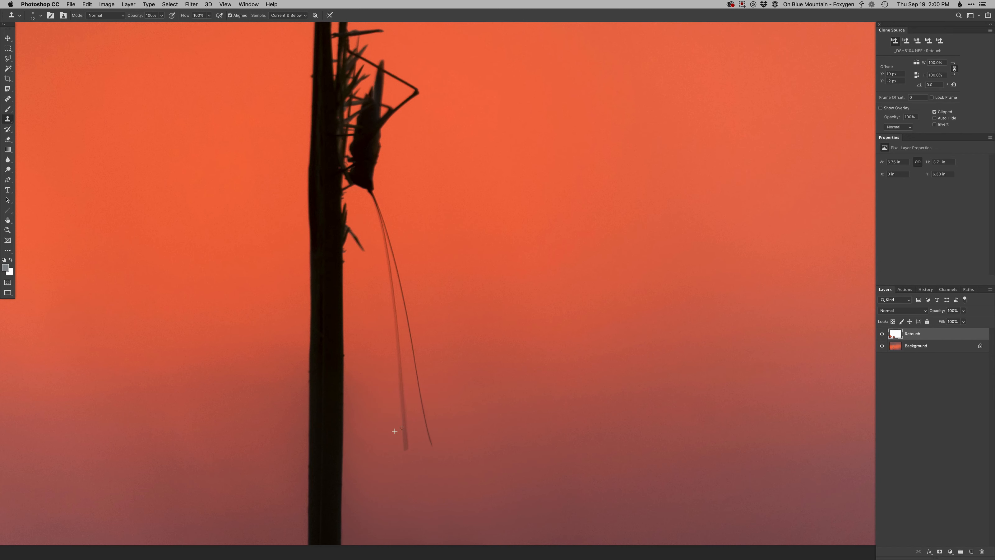
pyautogui.keyDown('alt'); pyautogui.click(411, 451); pyautogui.keyUp('alt')
pyautogui.keyDown('alt'); pyautogui.click(398, 459); pyautogui.keyUp('alt')
pyautogui.keyDown('alt'); pyautogui.click(411, 449); pyautogui.keyUp('alt')
pyautogui.moveTo(410, 455); pyautogui.dragTo(404, 454)
pyautogui.keyDown('alt'); pyautogui.click(411, 446); pyautogui.keyUp('alt')
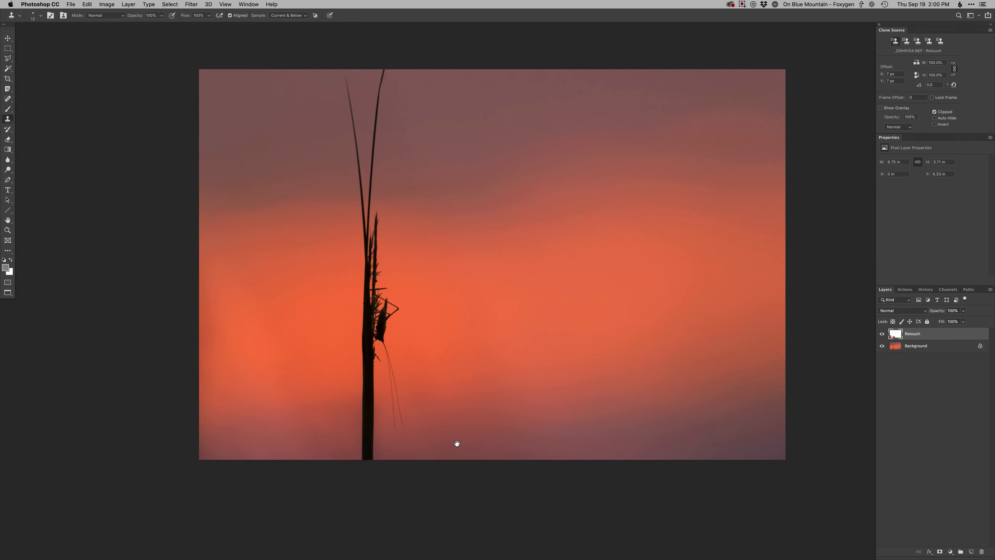
# - Remove the blade sticking out below the insect and the horizontal blade above its leg with the Spot Healing Brush
pyautogui.click(380, 356)
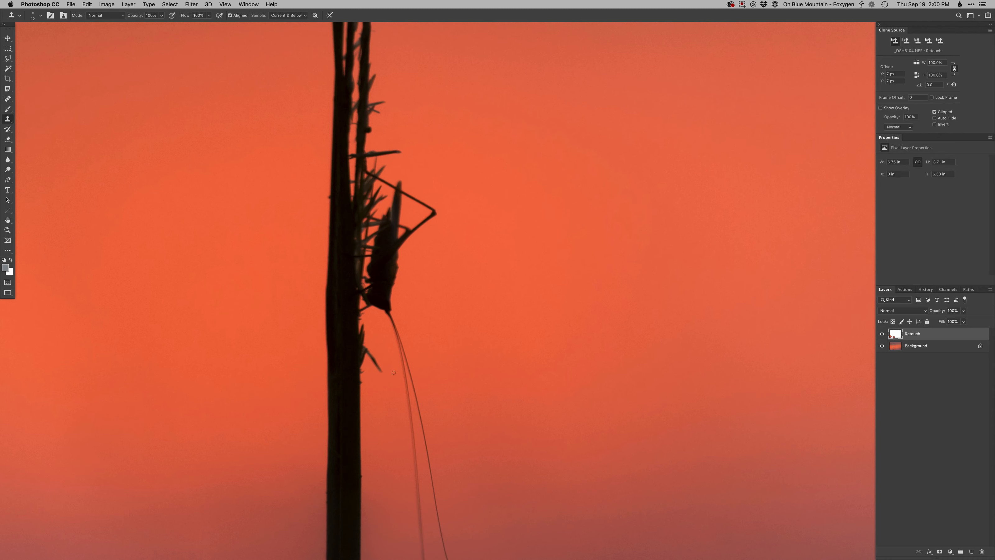
pyautogui.press('j')
pyautogui.moveTo(371, 340); pyautogui.dragTo(364, 339)
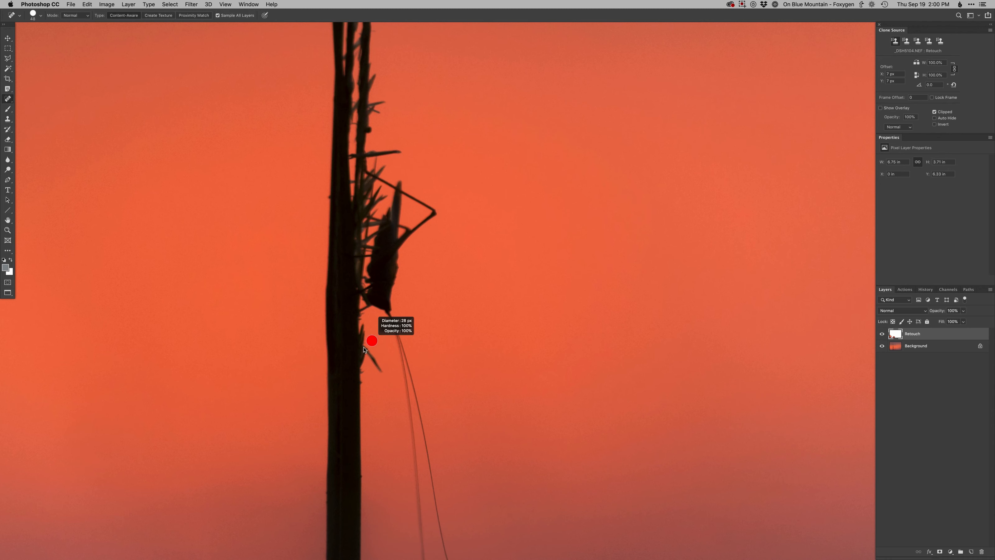
pyautogui.moveTo(381, 375)
pyautogui.mouseDown()
pyautogui.moveTo(367, 353)
pyautogui.moveTo(385, 417)
pyautogui.moveTo(367, 318)
pyautogui.mouseUp()
pyautogui.click(368, 349)
pyautogui.click(365, 358)
pyautogui.press('h')
pyautogui.moveTo(394, 274); pyautogui.dragTo(367, 276)
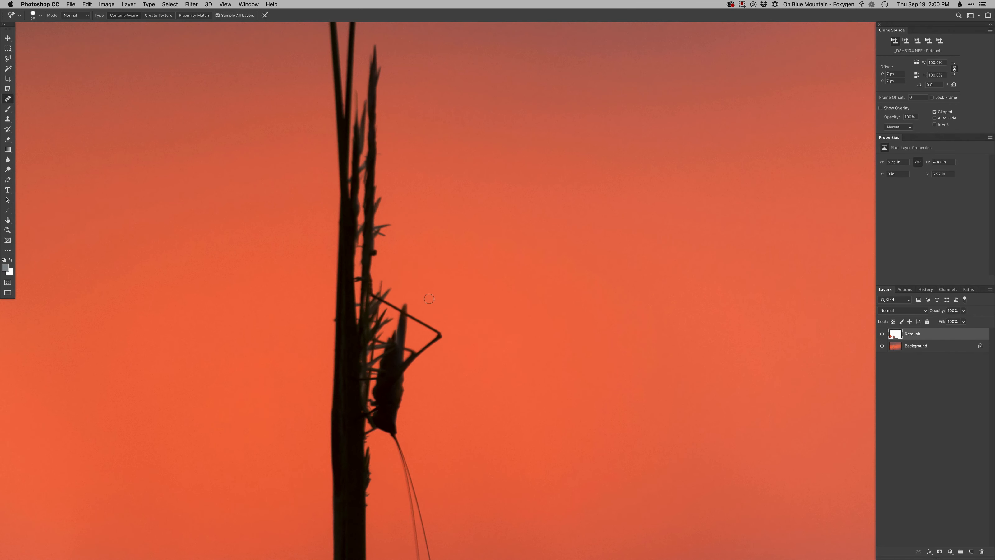
# - Add a Curves adjustment layer above Retouch and shift its black point inward to deepen the silhouette
pyautogui.keyDown('alt'); pyautogui.click(421, 327); pyautogui.keyUp('alt')
pyautogui.keyDown('alt'); pyautogui.click(420, 327); pyautogui.keyUp('alt')
pyautogui.moveTo(407, 386); pyautogui.dragTo(389, 373)
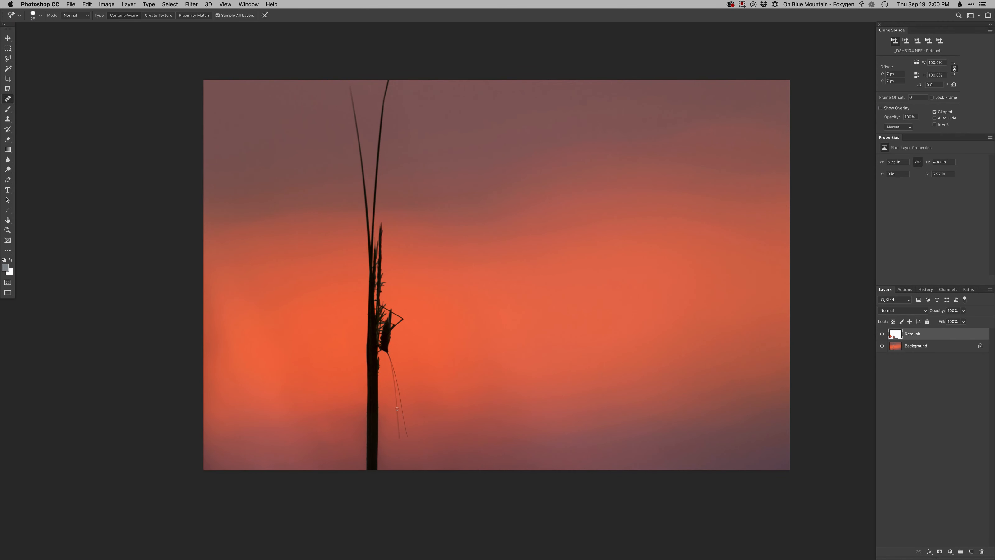
pyautogui.press('super+m')
pyautogui.press('Return')
pyautogui.press('+')
pyautogui.hotkey('shift', 'Right')
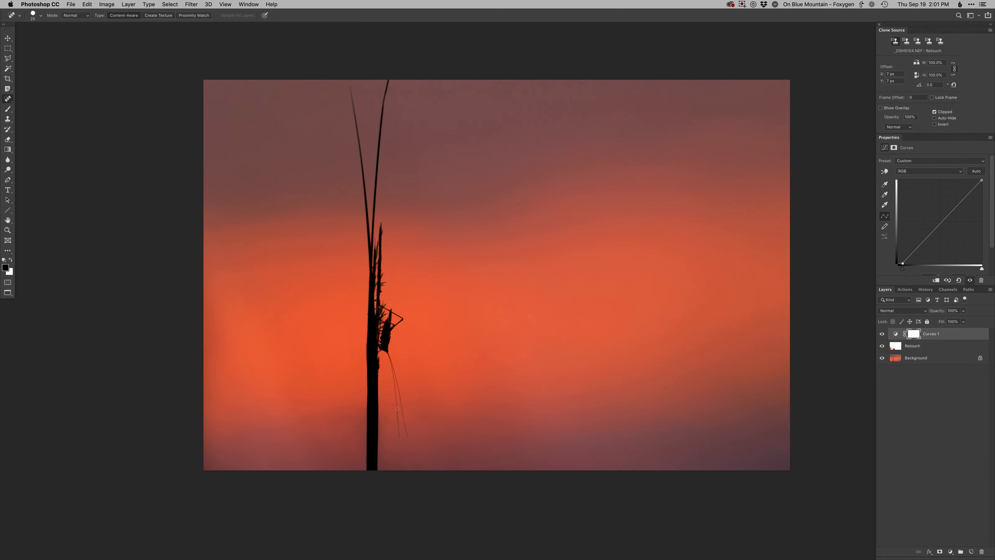
# - Add another Curves layer named contrast with a gentle S-curve and set its opacity to 70%
pyautogui.press('F2')
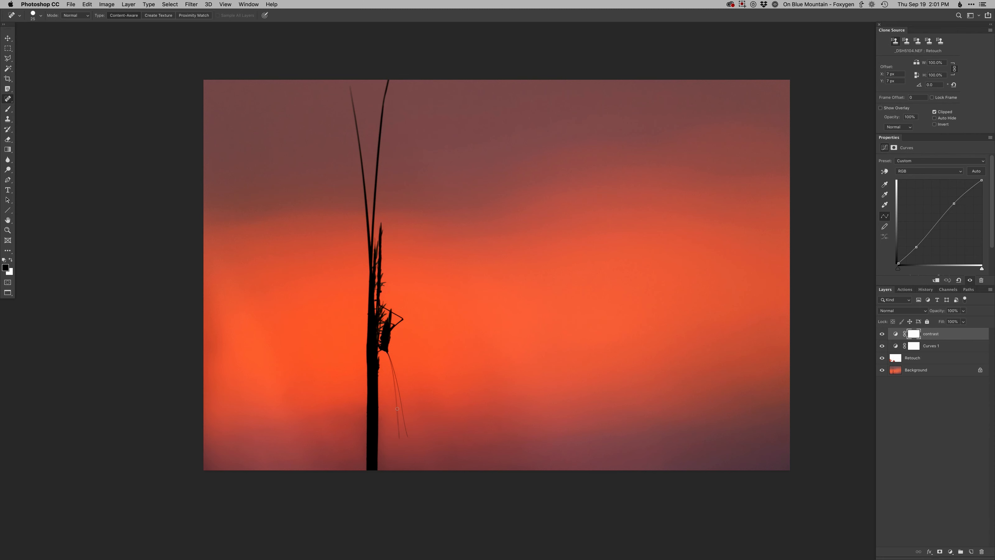
pyautogui.press('v')
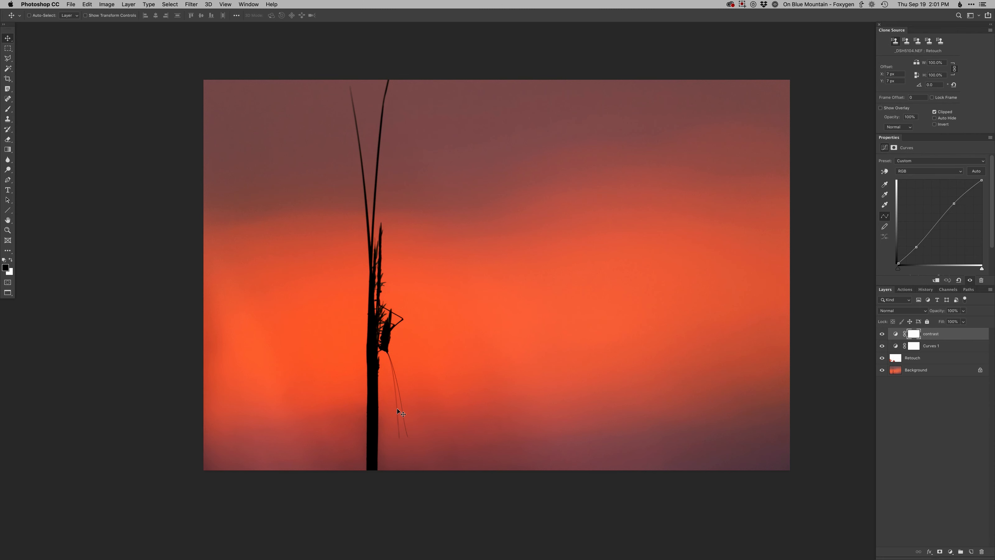
pyautogui.press('7')
# - Clone nearby background over the photo's lower-left corner on the Retouch layer with the Clone Stamp, then save the file
pyautogui.click(907, 357)
pyautogui.press('s')
pyautogui.moveTo(245, 424); pyautogui.dragTo(208, 459)
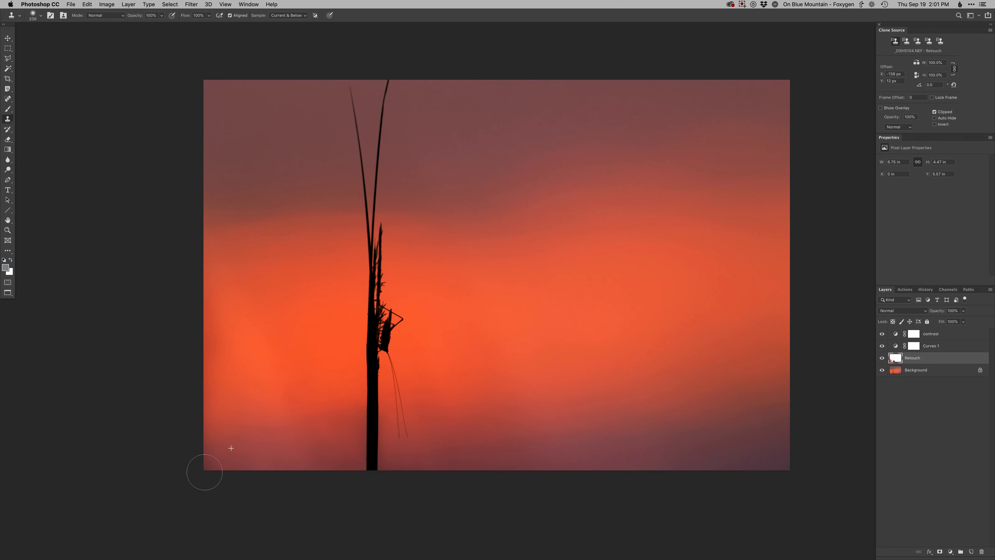
pyautogui.moveTo(659, 409); pyautogui.dragTo(640, 409)
pyautogui.moveTo(558, 437)
pyautogui.mouseDown()
pyautogui.moveTo(540, 430)
pyautogui.moveTo(552, 436)
pyautogui.mouseUp()
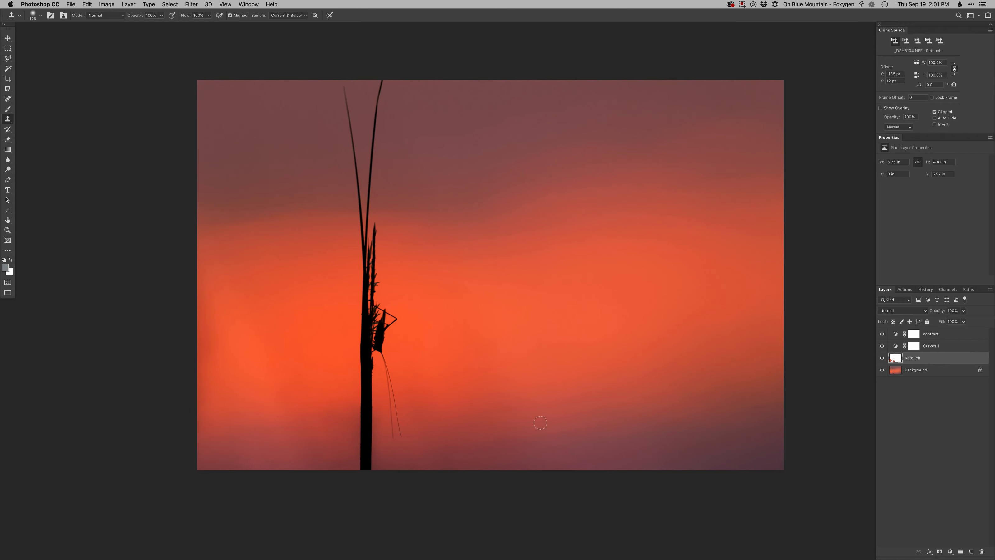
pyautogui.press('super+s')
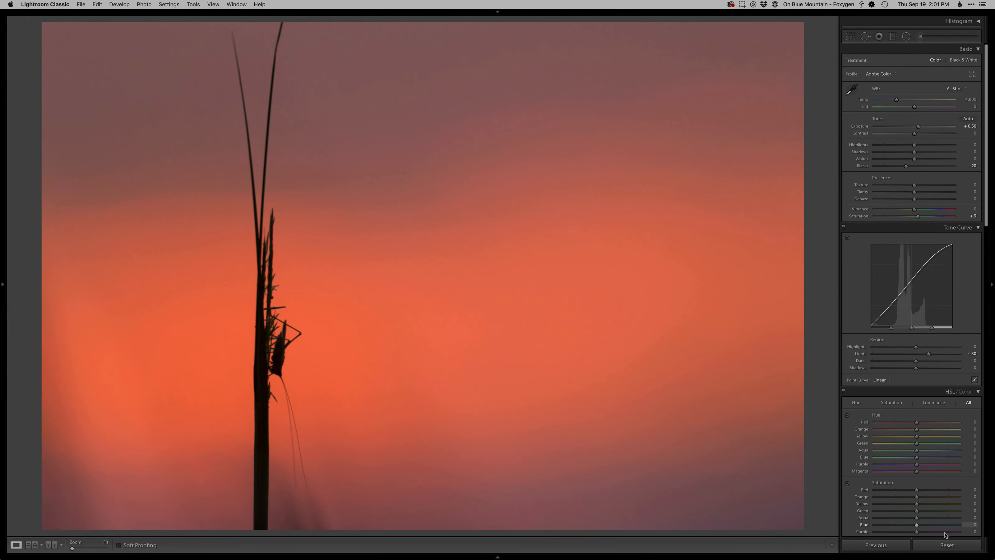
# - In Lightroom, reset the original NEF's develop settings and compare it side by side with the edited PSD in Survey view
pyautogui.click(947, 545)
pyautogui.press('g')
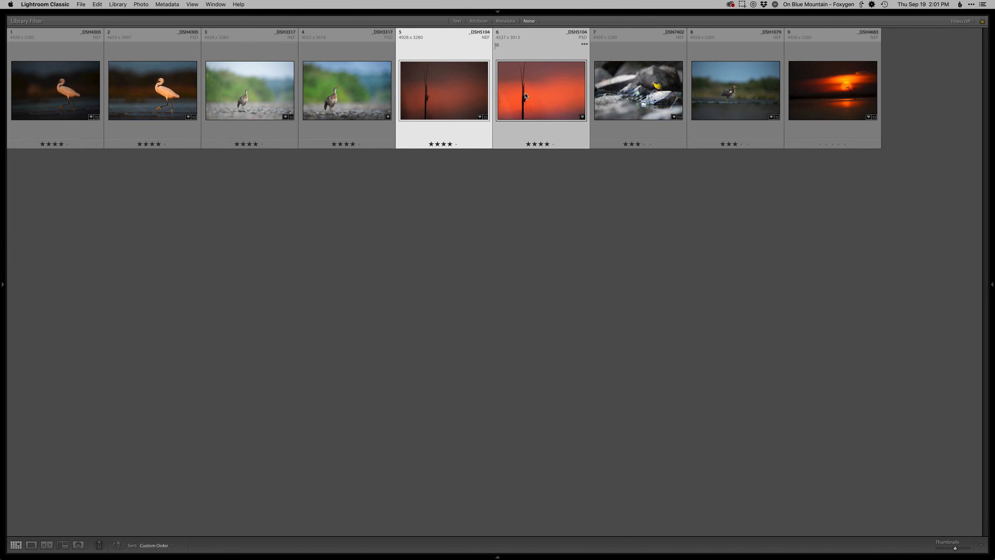
pyautogui.press('n')
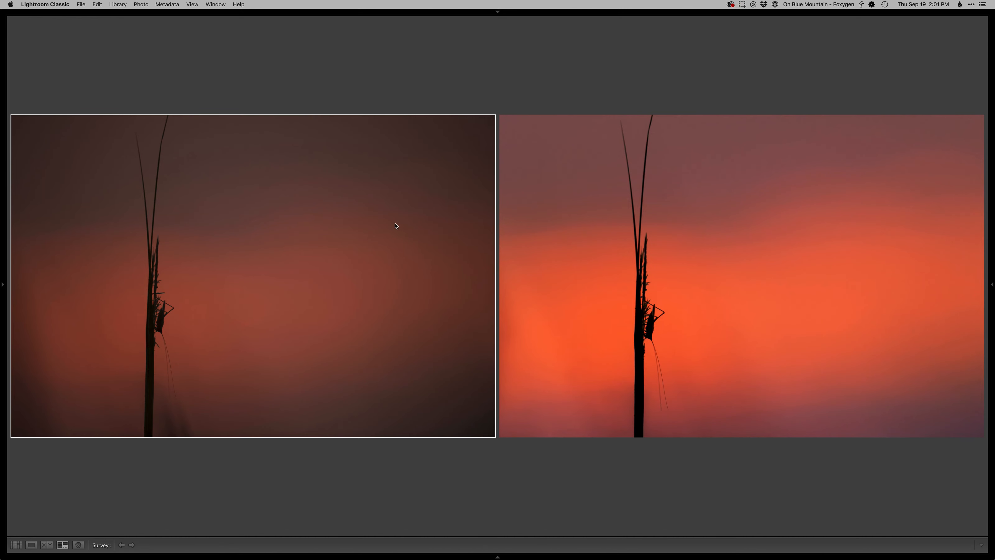
# - Open the edited PSD in Loupe view and examine it full screen
pyautogui.press('e')
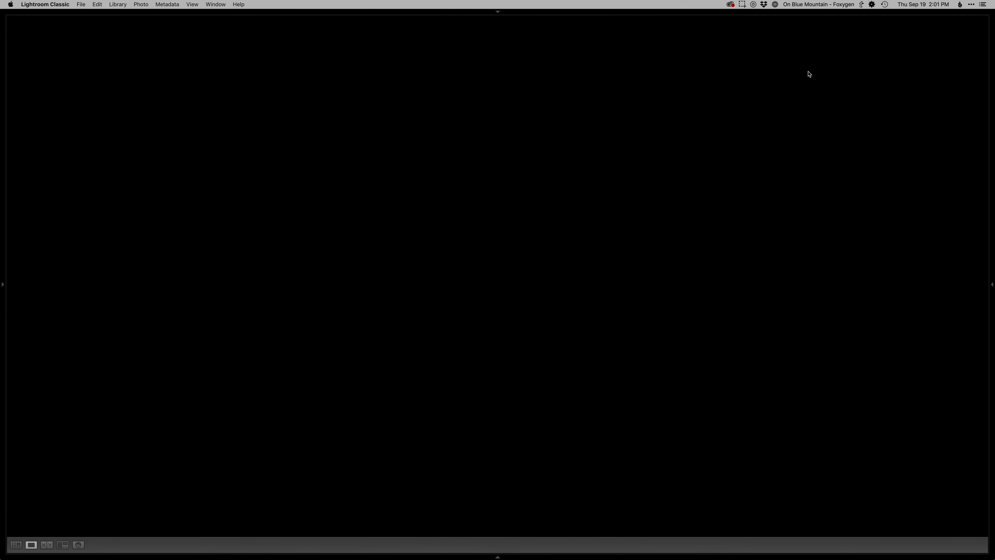
pyautogui.press('Right')
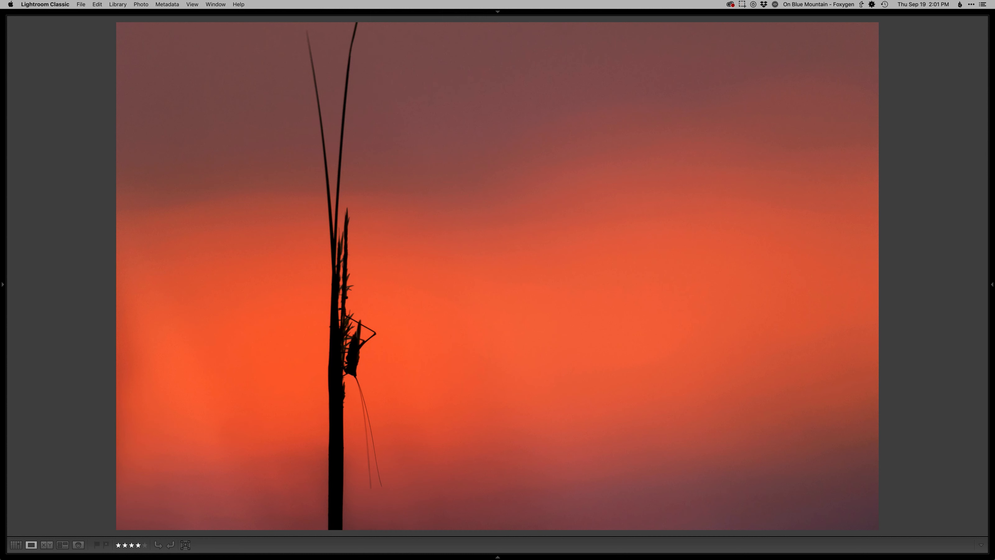
pyautogui.press('f')
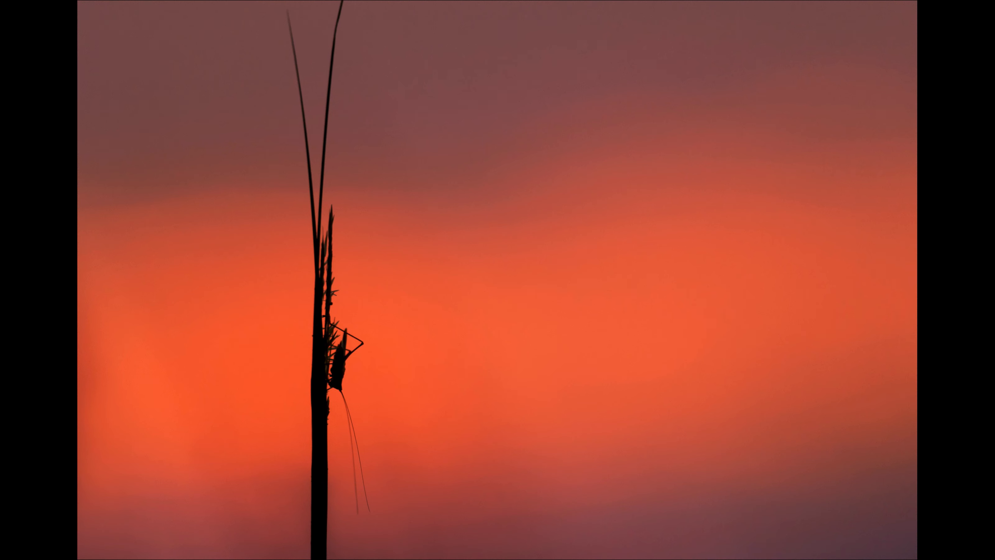